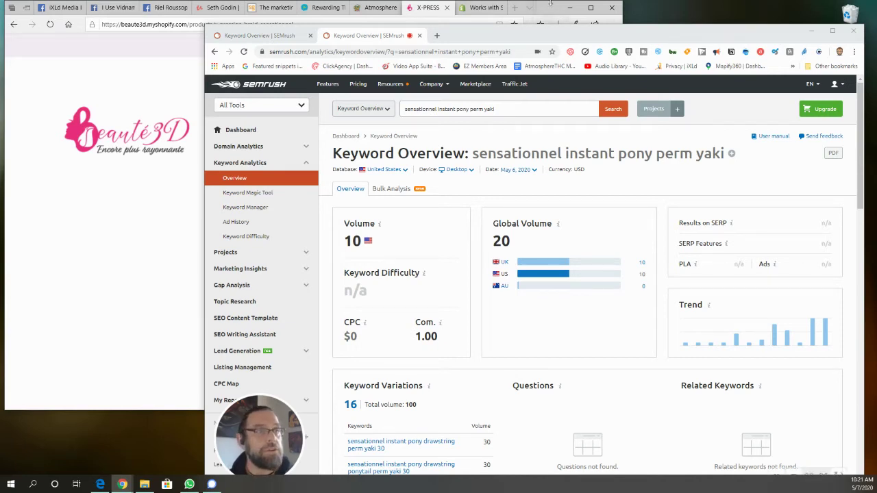
# - Review the X-PRESSION BRAID (NOW) Sensationnel page's sizes and cart buttons, then bring SEMrush alongside
pyautogui.click(546, 7)
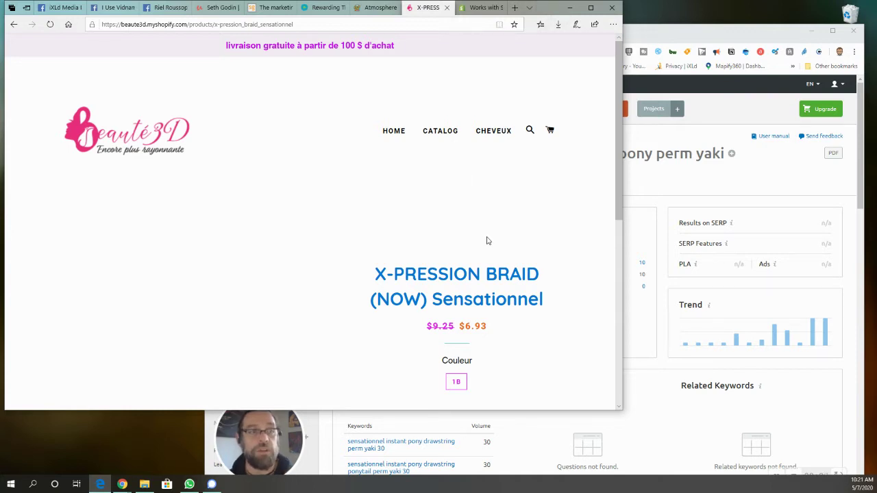
pyautogui.scroll(-2, 411, 205)
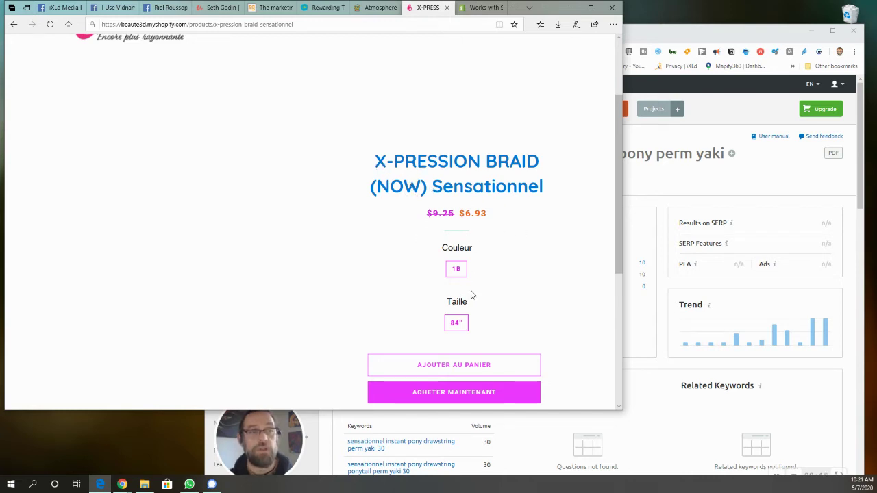
pyautogui.scroll(-2, 512, 267)
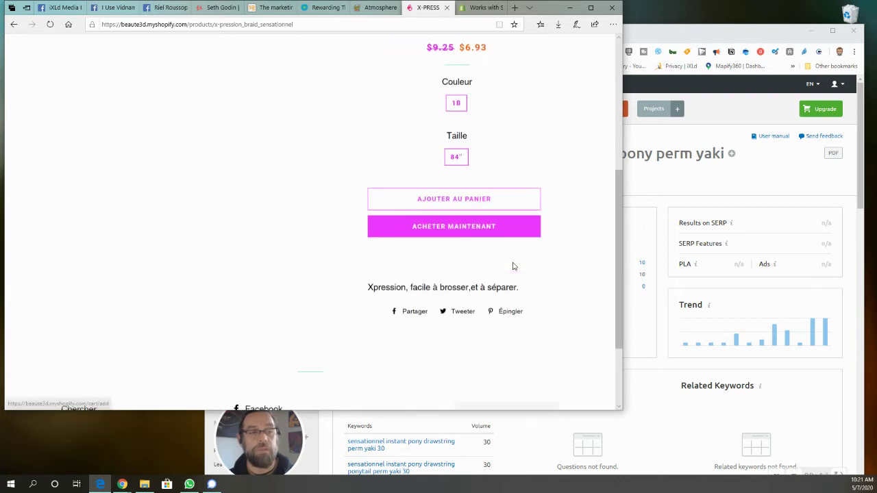
pyautogui.scroll(4, 513, 266)
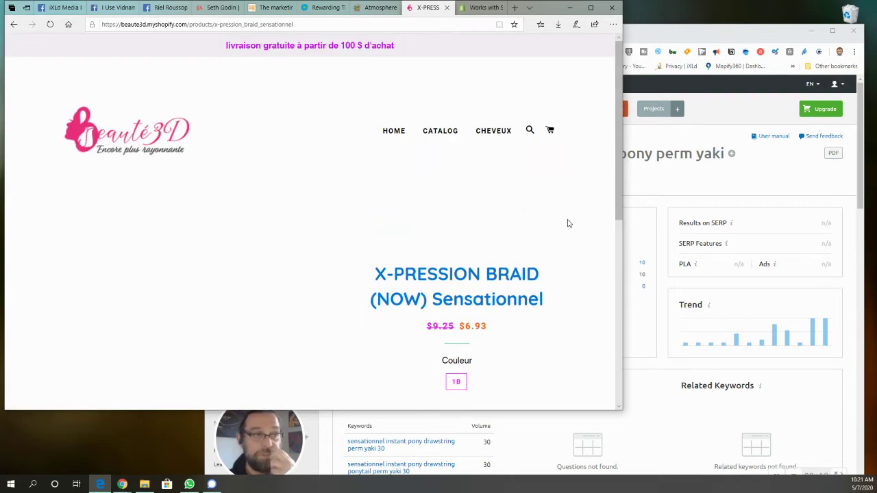
pyautogui.click(670, 35)
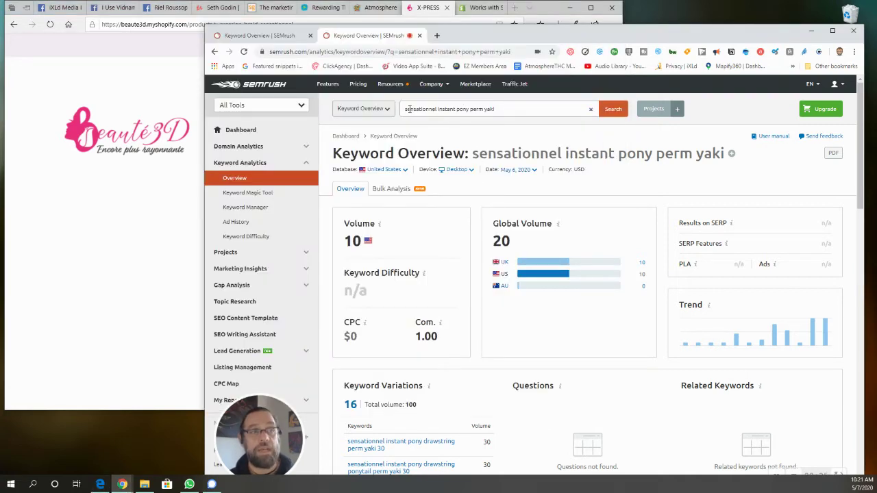
# - Maximize SEMrush on the 'sensationnel instant pony perm yaki' overview and scroll to its keyword variations
pyautogui.moveTo(405, 108); pyautogui.dragTo(505, 102)
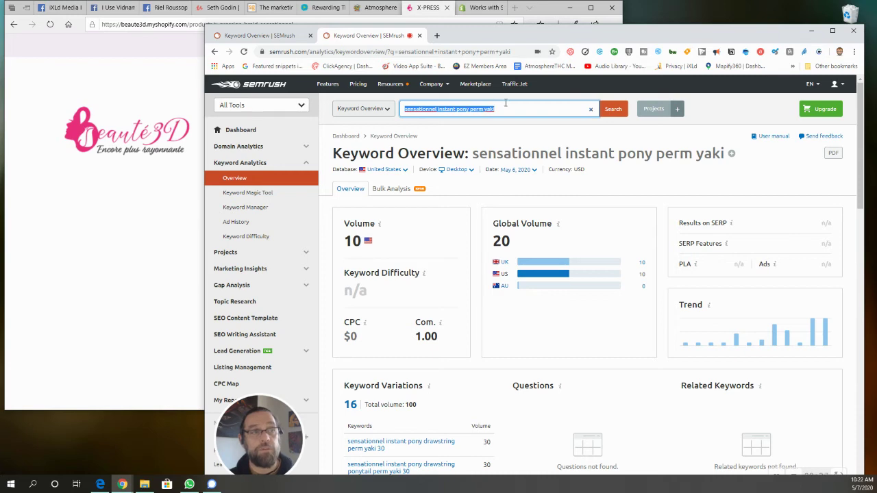
pyautogui.doubleClick(554, 39)
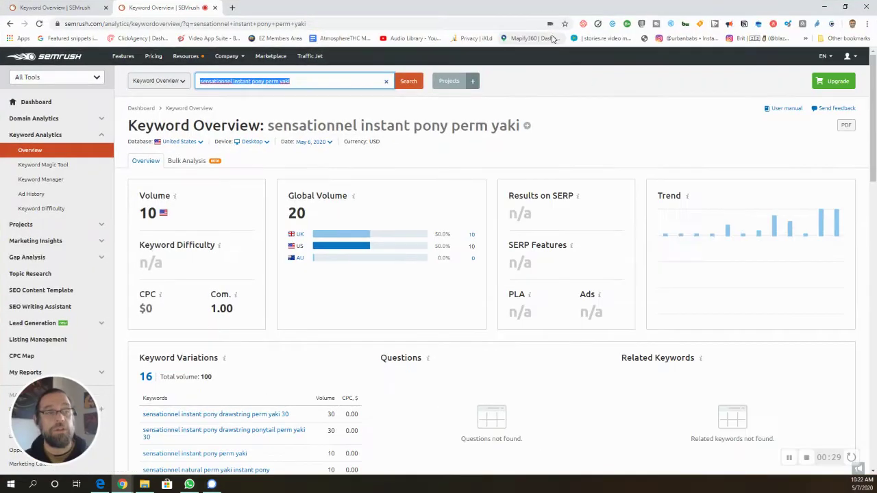
pyautogui.scroll(-3, 384, 274)
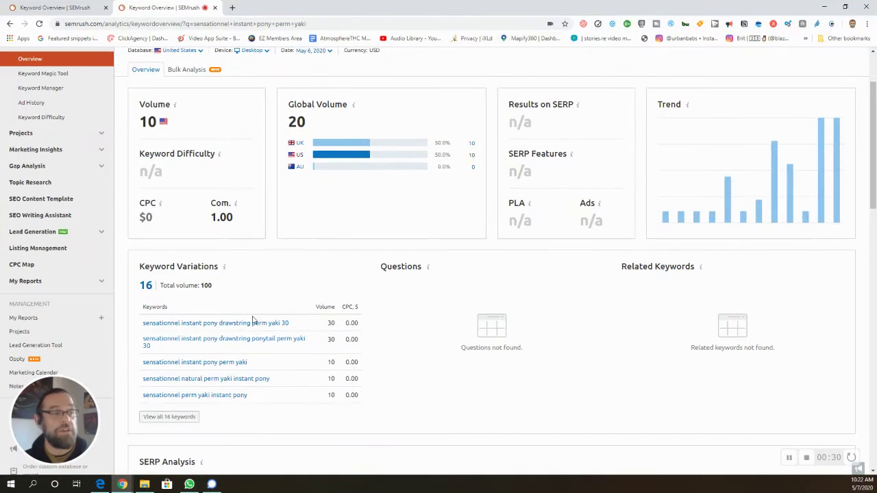
pyautogui.click(72, 8)
# - Restore SEMrush beside the storefront and scroll to the X-PRESSION BRAID keyword variations
pyautogui.scroll(3, 356, 117)
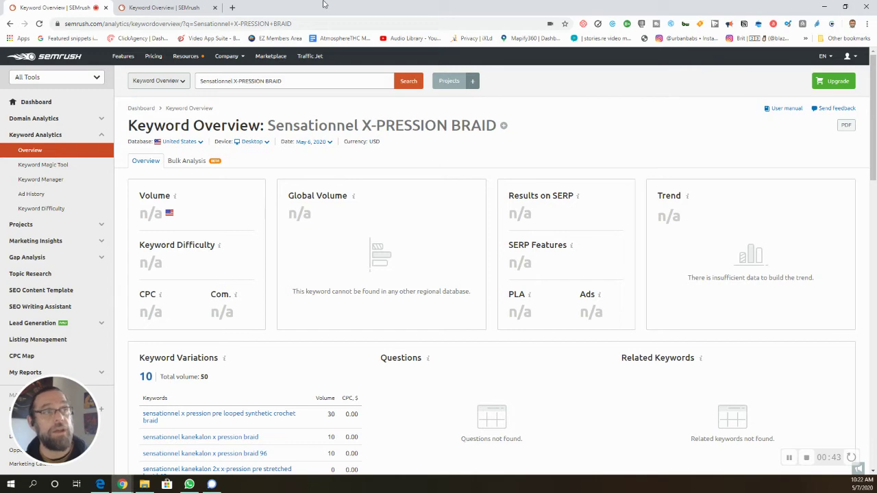
pyautogui.moveTo(425, 8); pyautogui.dragTo(471, 16)
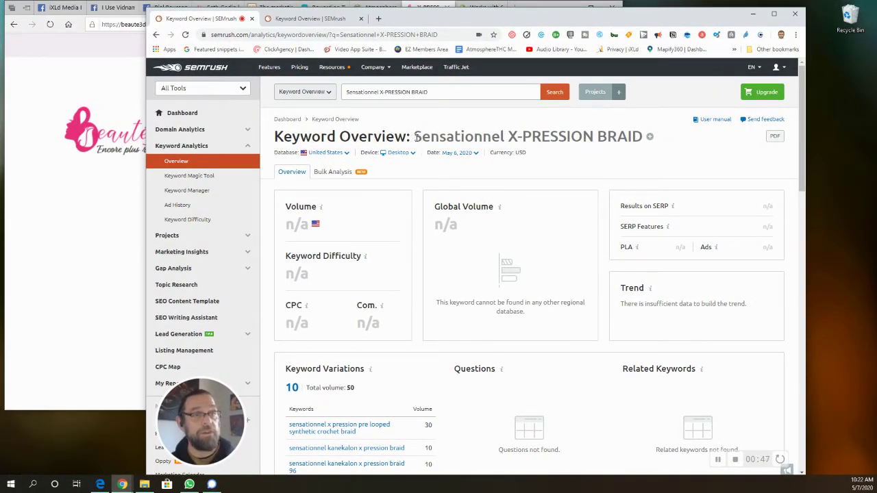
pyautogui.scroll(-3, 459, 247)
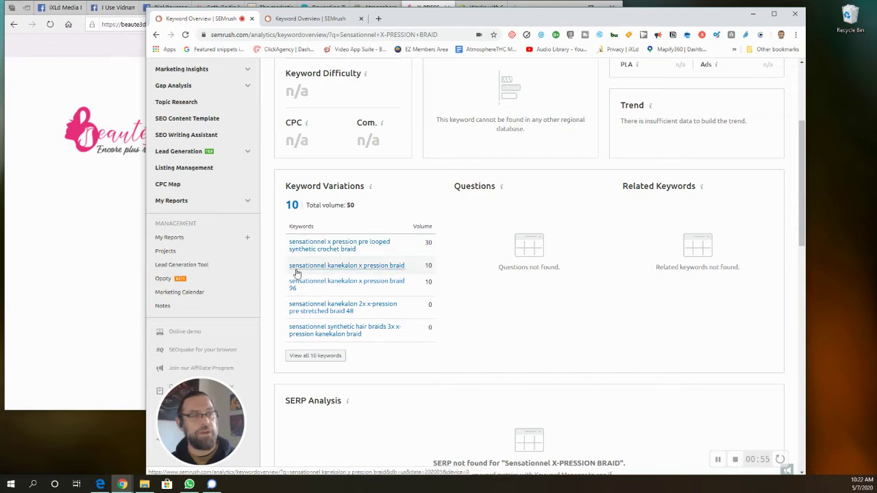
pyautogui.click(78, 280)
pyautogui.scroll(-3, 517, 276)
pyautogui.scroll(-2, 517, 276)
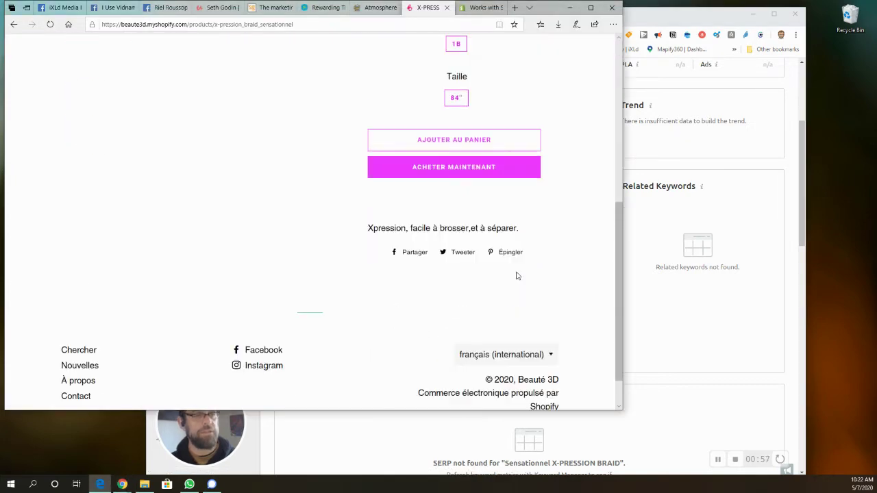
pyautogui.moveTo(368, 228); pyautogui.dragTo(609, 233)
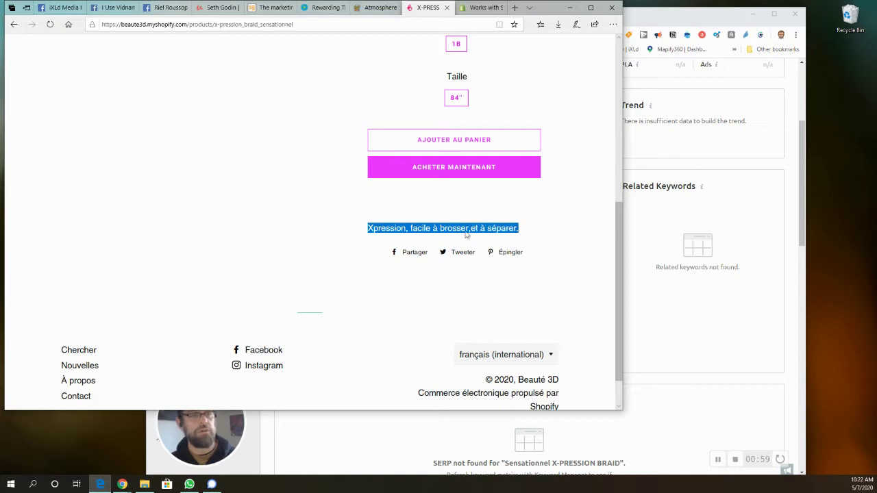
pyautogui.moveTo(681, 267); pyautogui.dragTo(690, 267)
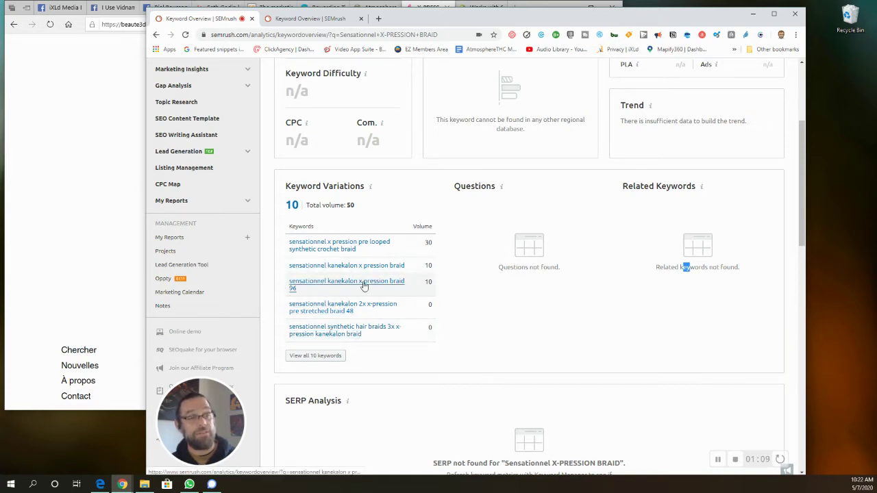
pyautogui.click(312, 21)
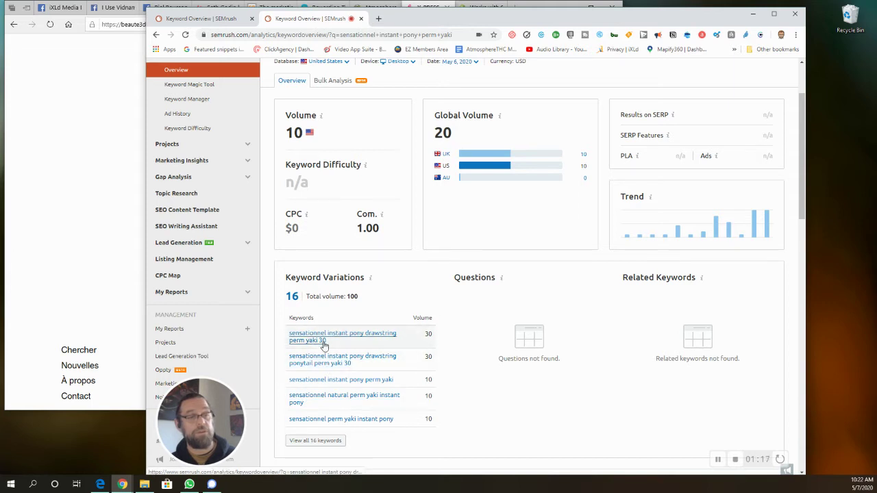
# - Bring the $6.93 X-PRESSION BRAID (NOW) Sensationnel product page back in front of SEMrush
pyautogui.click(120, 185)
# - Browse the Beauté 3D CATALOG grid and open the CLOSURE-YAKI 12" EMPIRE product page
pyautogui.scroll(10, 406, 163)
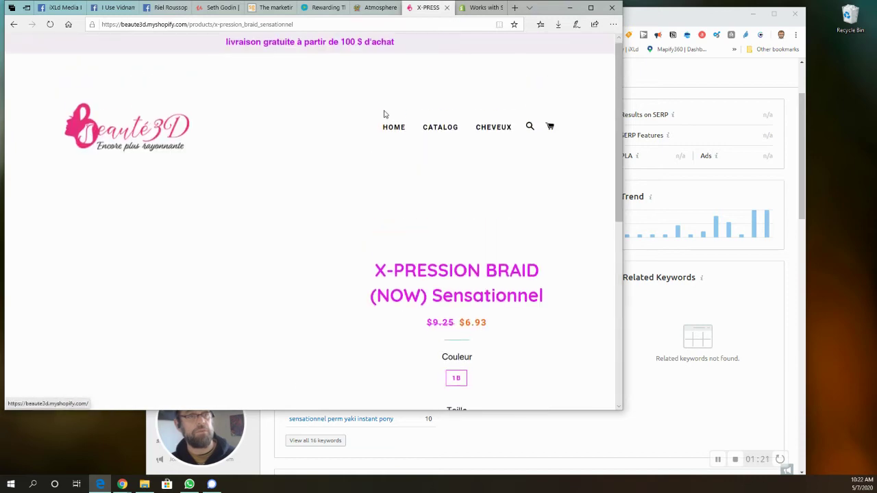
pyautogui.click(442, 132)
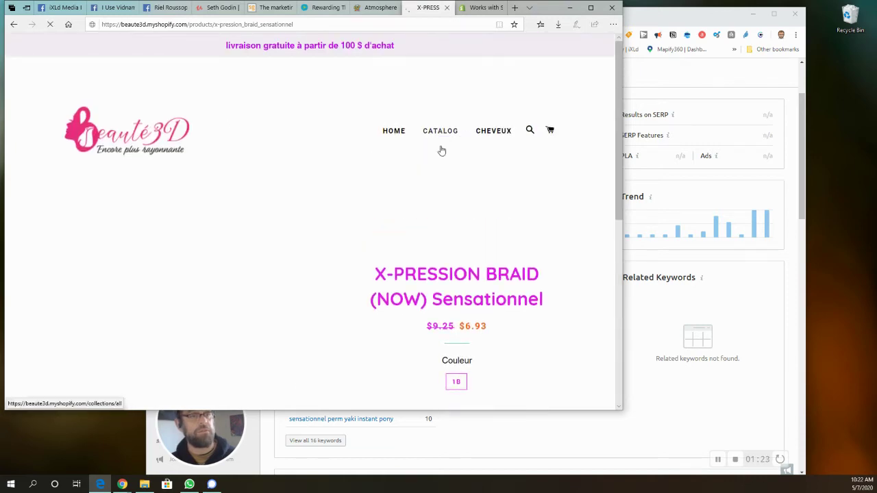
pyautogui.scroll(-5, 534, 271)
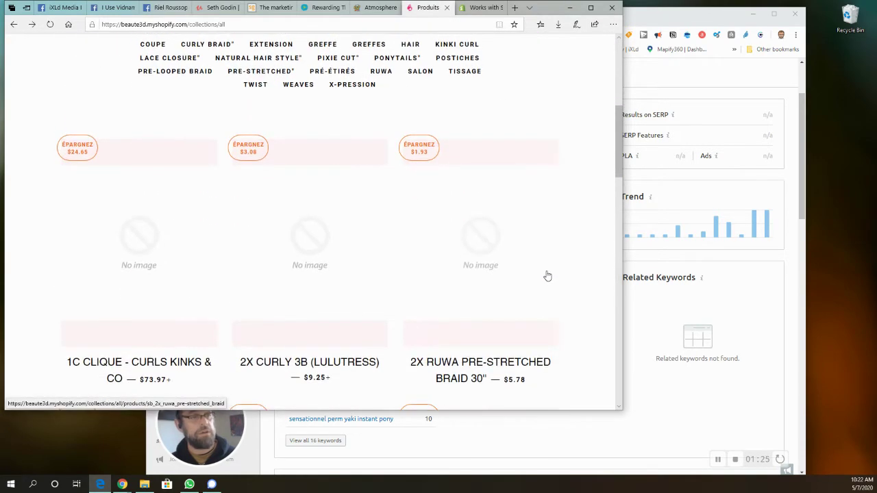
pyautogui.scroll(-4, 548, 272)
pyautogui.scroll(-12, 548, 272)
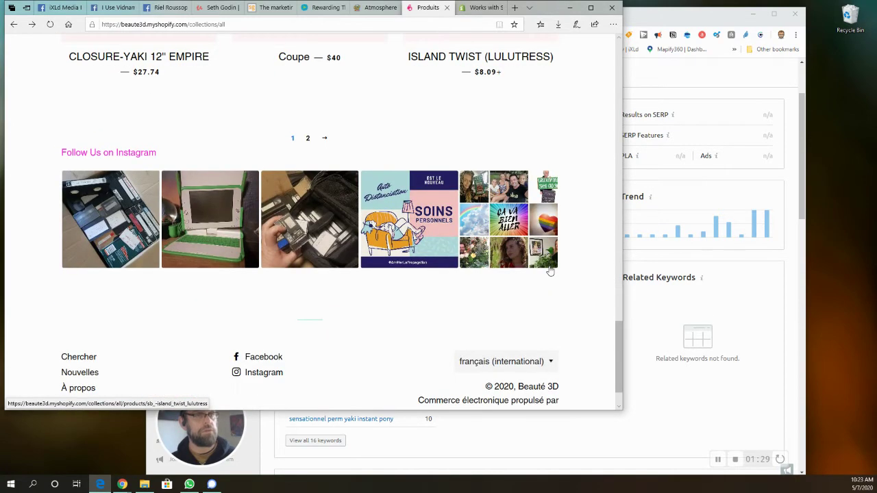
pyautogui.scroll(2, 550, 271)
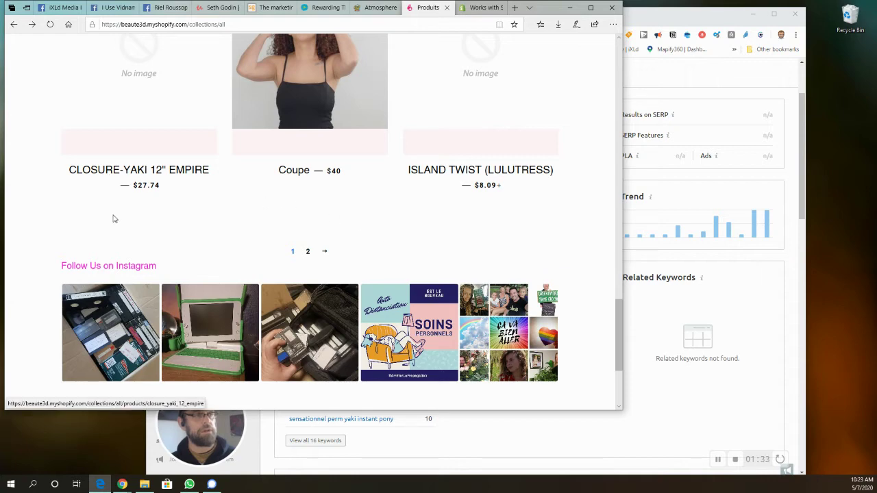
pyautogui.scroll(4, 113, 218)
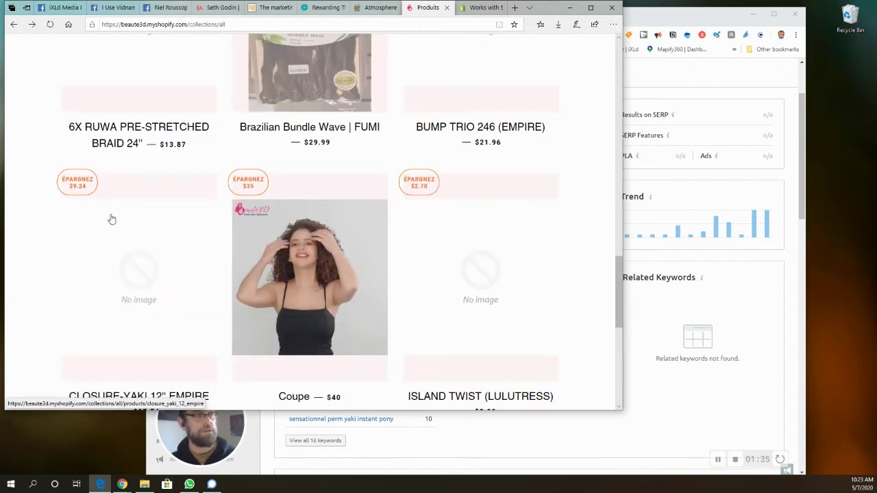
pyautogui.scroll(-3, 111, 219)
pyautogui.click(144, 140)
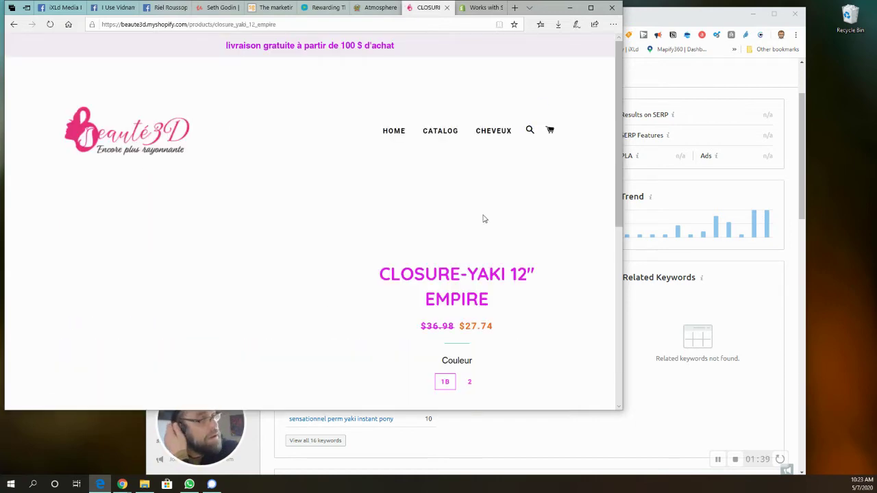
# - Briefly switch to SEMrush, then return the storefront to the product catalogue
pyautogui.click(710, 100)
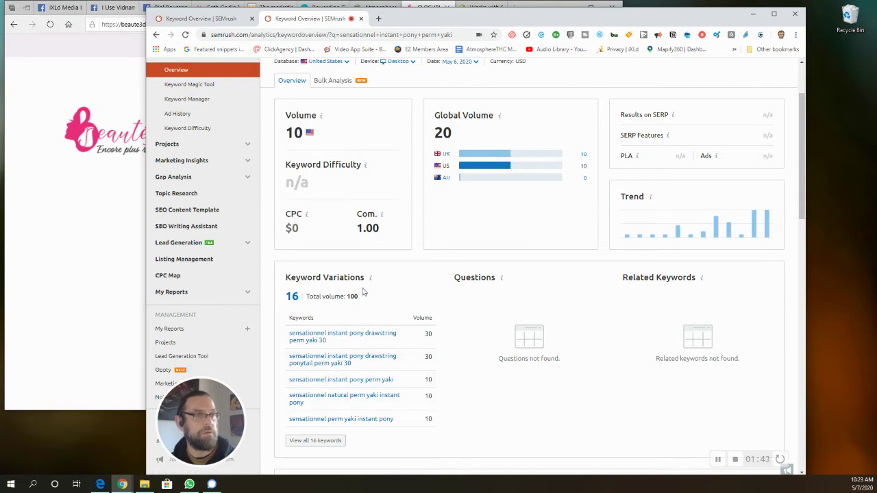
pyautogui.click(79, 250)
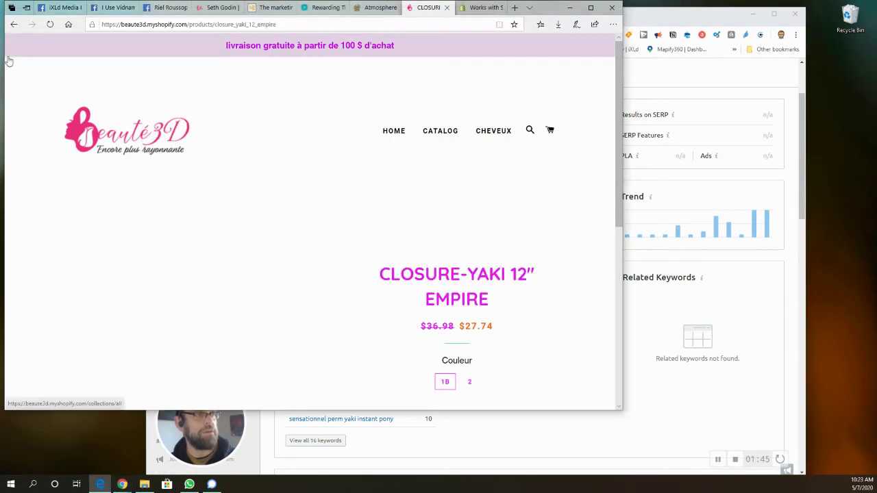
pyautogui.hotkey('alt', 'Left')
pyautogui.scroll(-1, 591, 237)
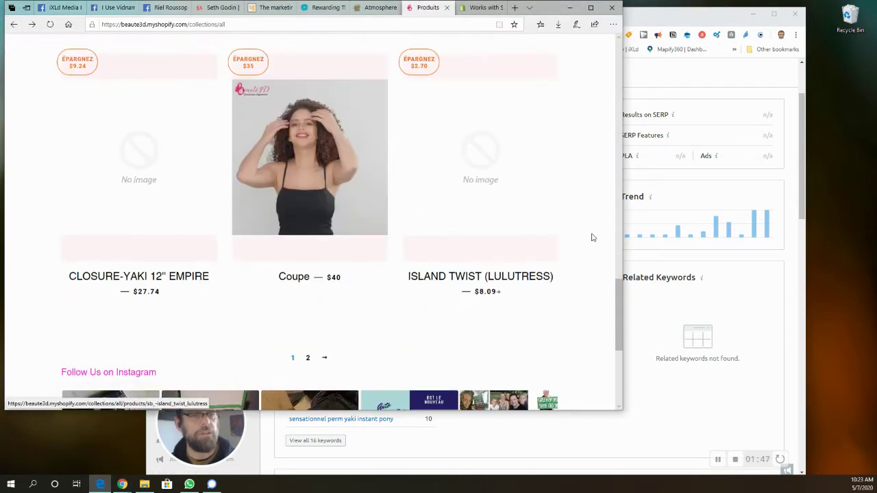
pyautogui.scroll(4, 552, 217)
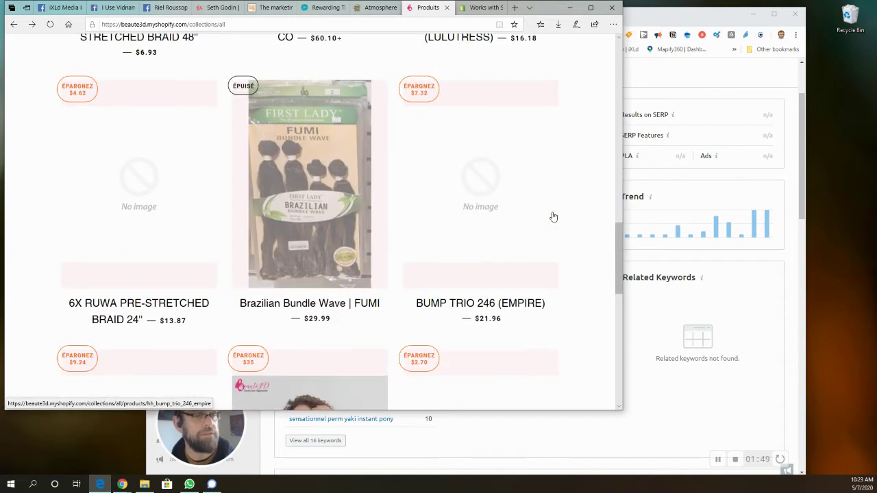
pyautogui.scroll(5, 552, 218)
pyautogui.scroll(6, 553, 217)
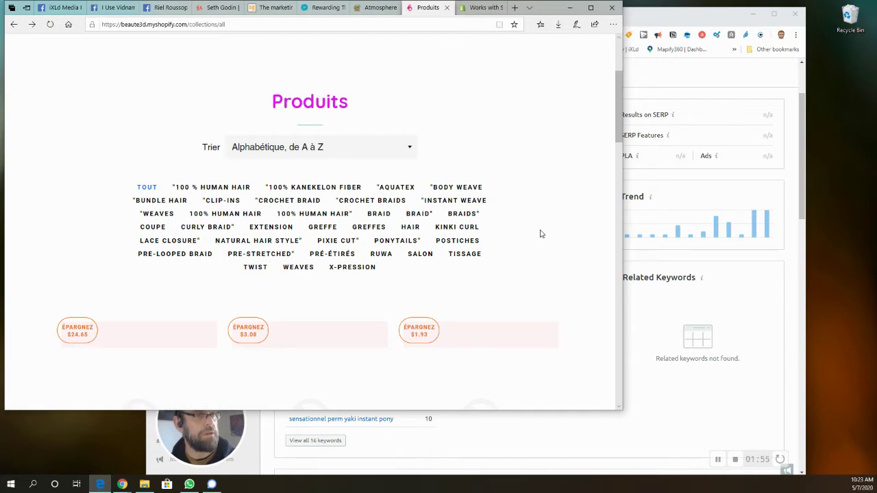
# - Filter the catalogue to the PONYTAILS collection and browse its products
pyautogui.click(403, 240)
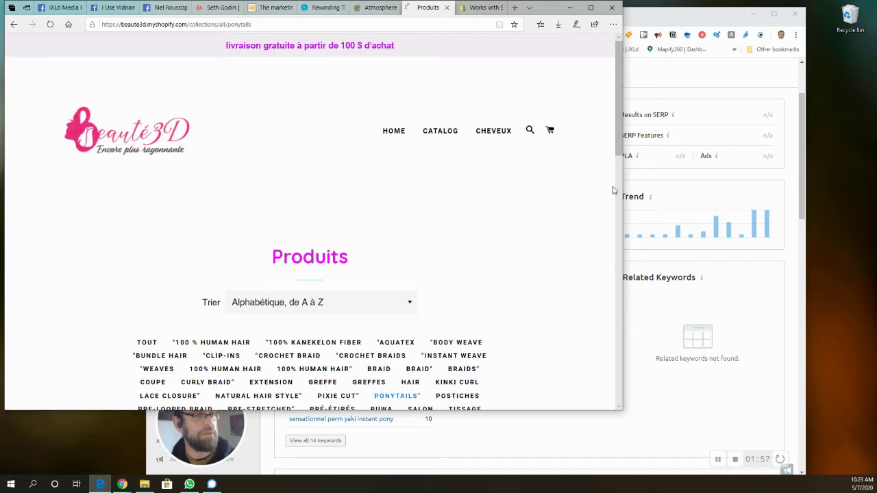
pyautogui.scroll(-5, 573, 225)
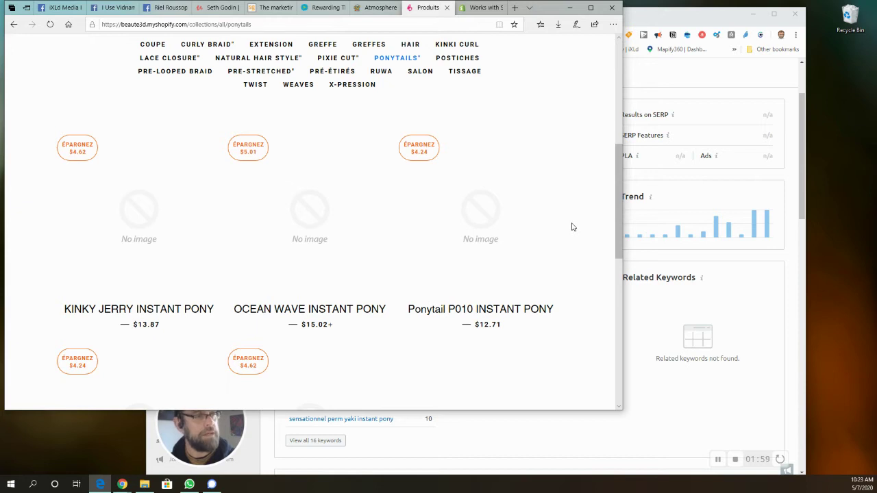
pyautogui.scroll(-3, 573, 226)
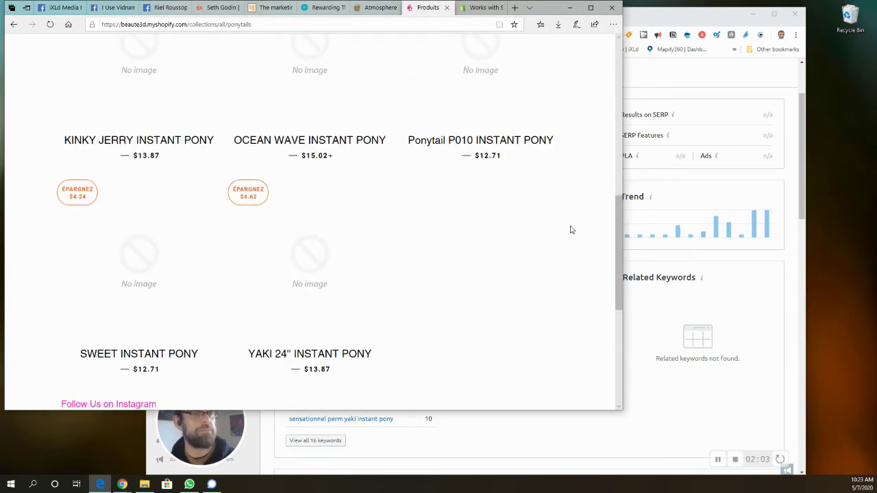
pyautogui.scroll(-2, 569, 232)
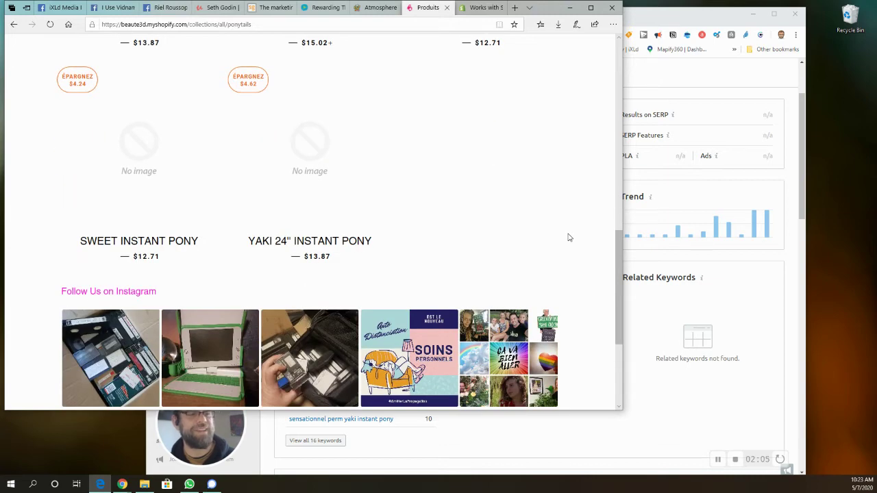
pyautogui.scroll(4, 538, 198)
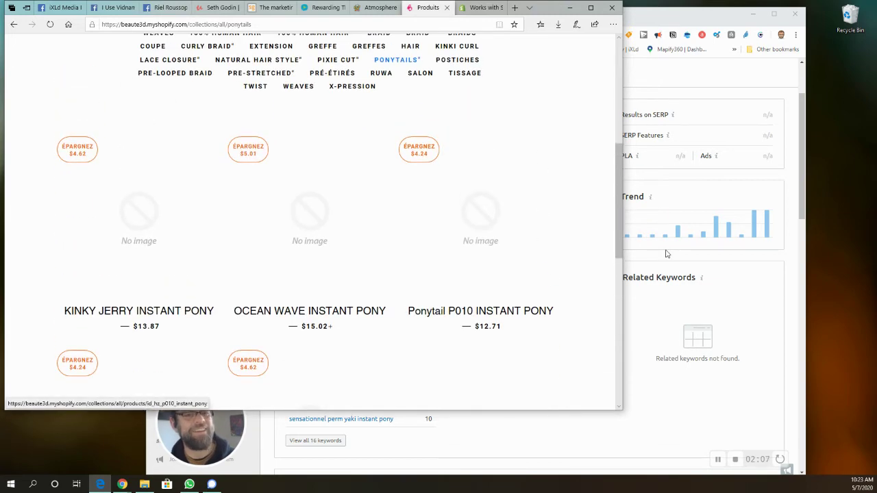
pyautogui.scroll(4, 411, 246)
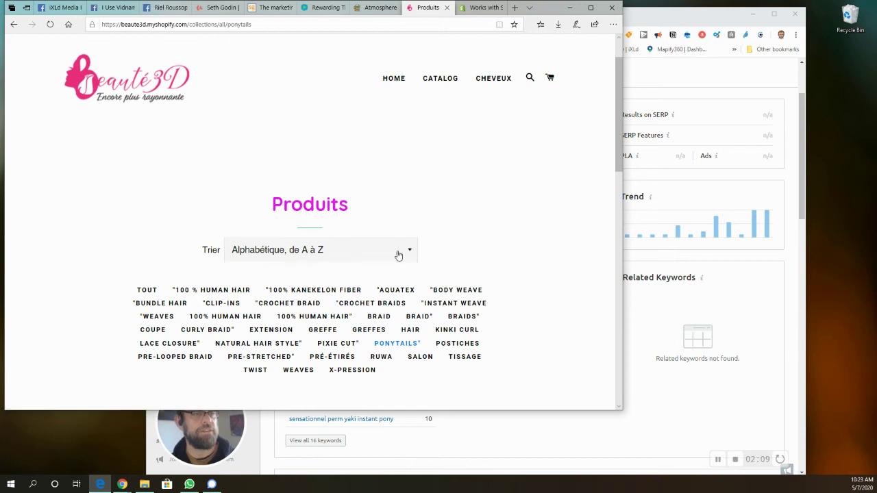
# - Show every product, open 2X CURLY 3B (LULUTRESS), and select its title
pyautogui.click(387, 352)
pyautogui.scroll(-5, 511, 258)
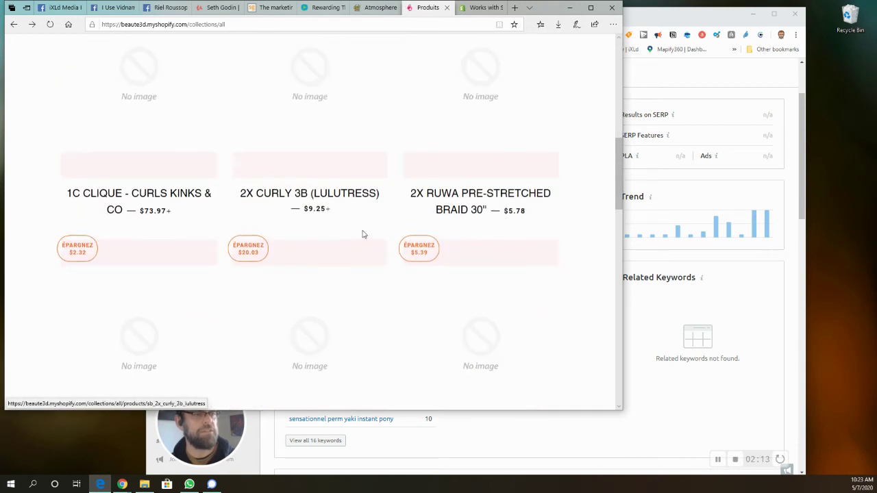
pyautogui.scroll(-2, 362, 233)
pyautogui.click(275, 198)
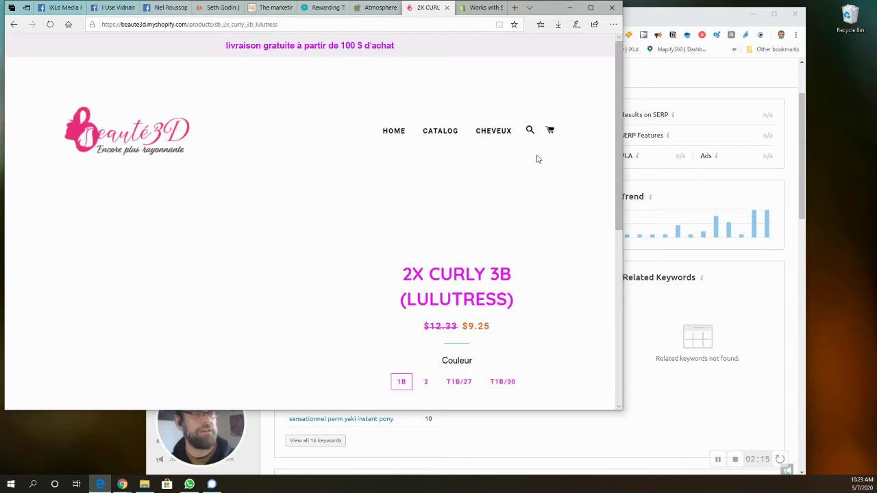
pyautogui.moveTo(405, 274); pyautogui.dragTo(502, 295)
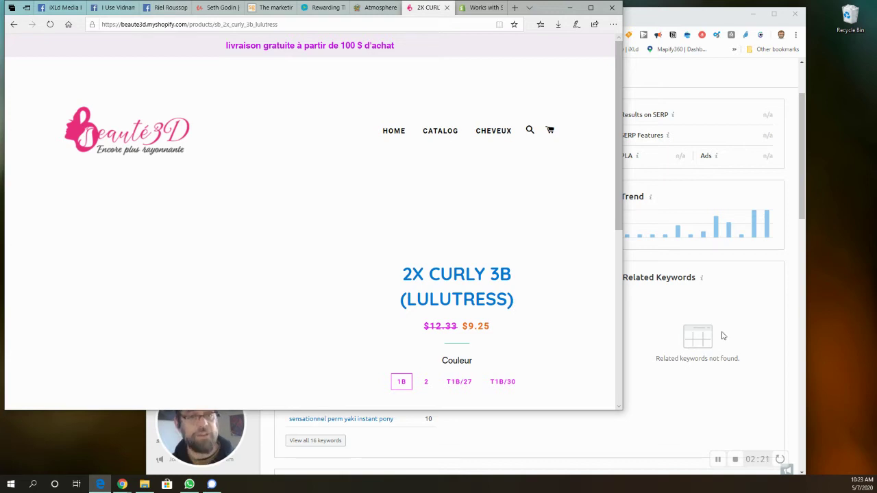
# - Search SEMrush for the pasted keyword '2X CURLY 3B (LULUTRESS)' and review its n/a results
pyautogui.click(785, 295)
pyautogui.scroll(2, 407, 175)
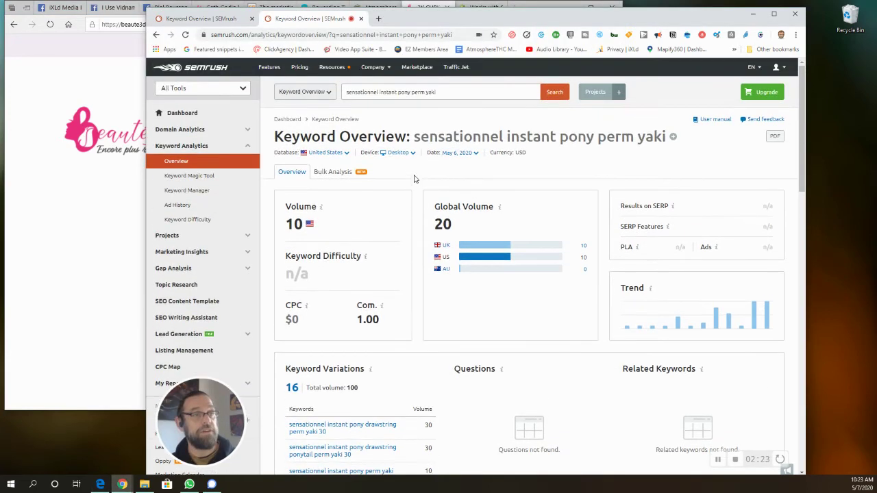
pyautogui.moveTo(435, 93); pyautogui.dragTo(271, 100)
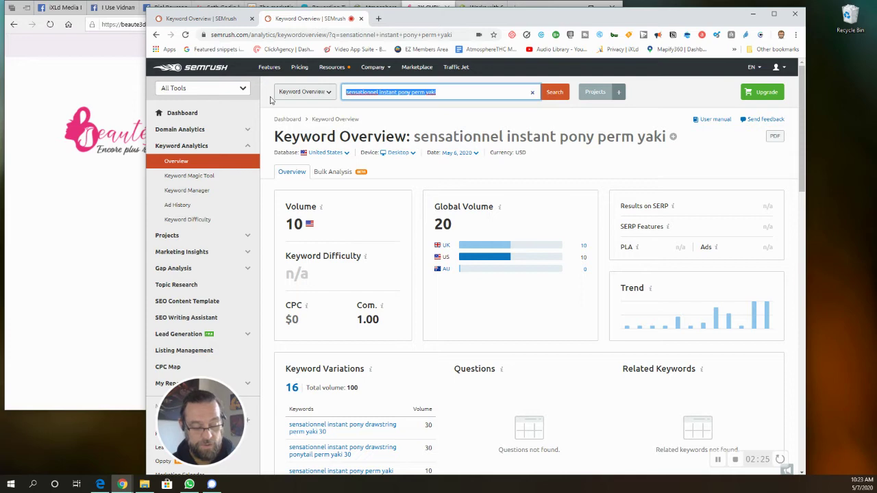
pyautogui.write('2X CURLY 3B (LULUTRESS)')
pyautogui.press('Return')
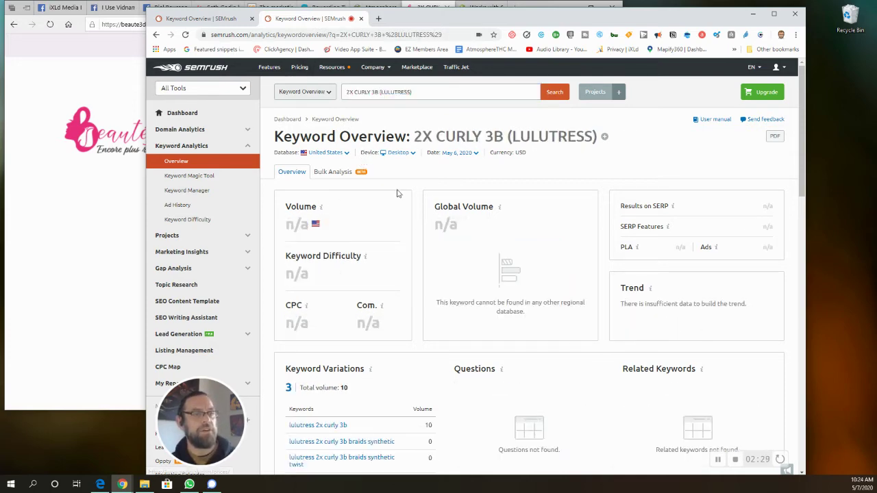
pyautogui.scroll(-2, 396, 194)
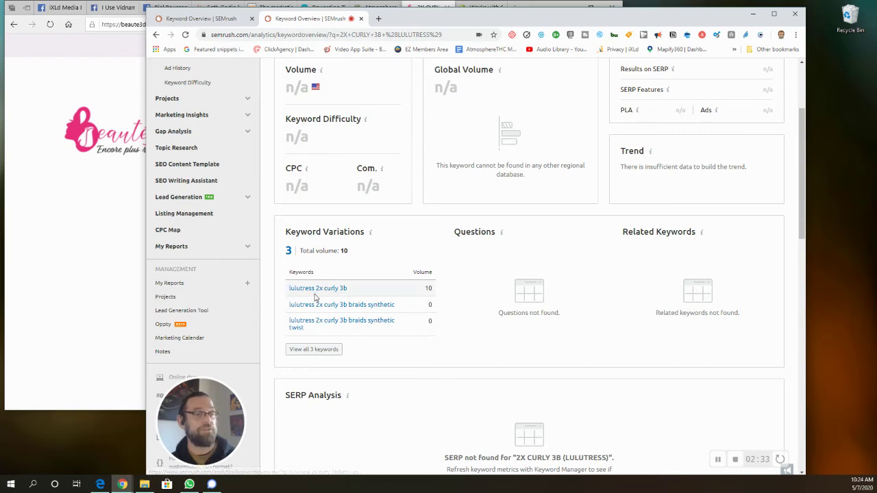
pyautogui.scroll(2, 277, 183)
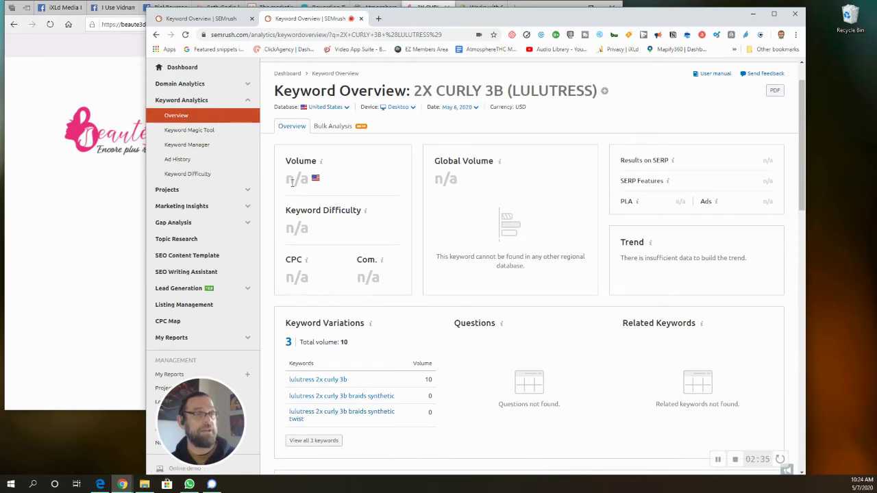
pyautogui.scroll(-2, 291, 183)
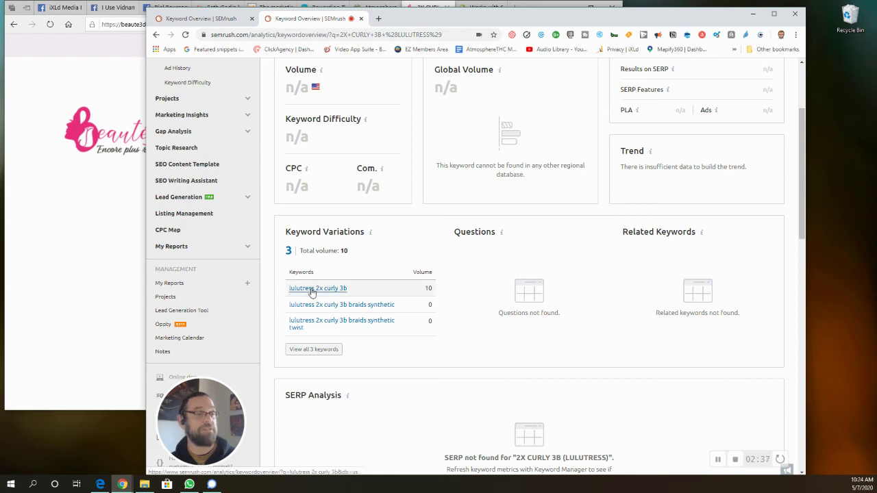
pyautogui.scroll(3, 470, 231)
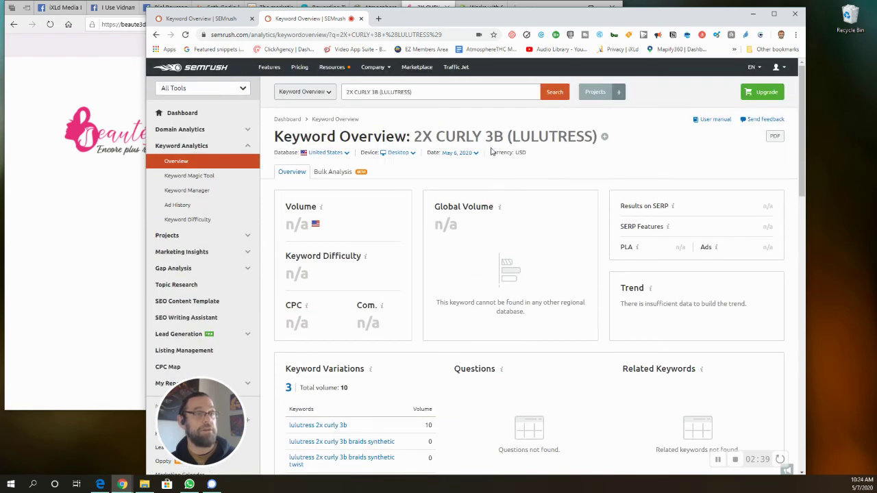
# - Reorder the keyword to 'LULUTRESS 2x CURLY 3B' without parentheses and run the search
pyautogui.moveTo(380, 94); pyautogui.dragTo(464, 89)
pyautogui.hotkey('ctrl', 'c')
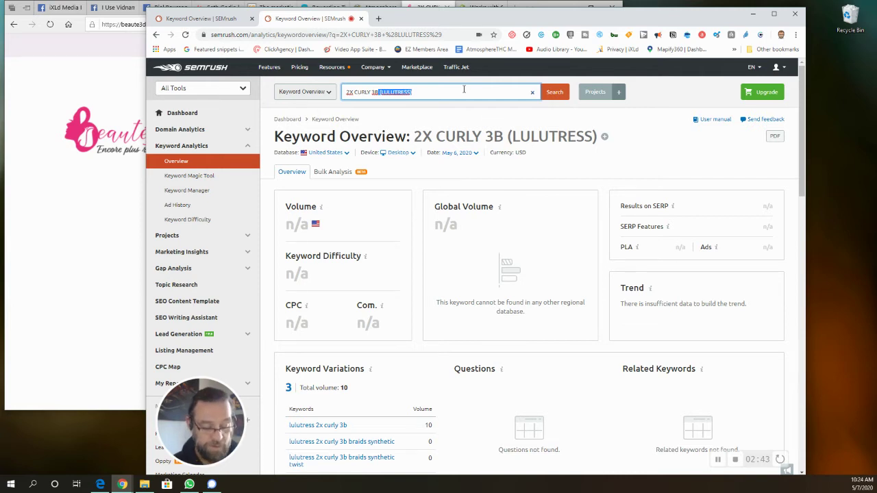
pyautogui.press('BackSpace')
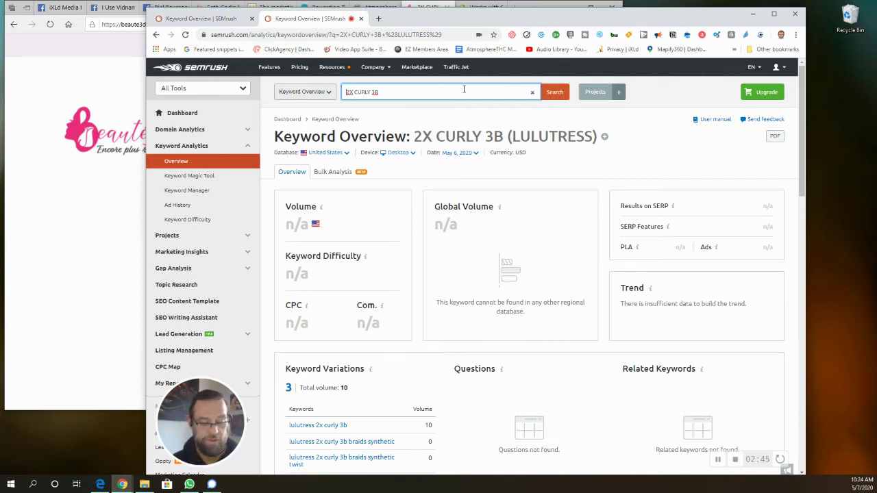
pyautogui.hotkey('ctrl', 'v')
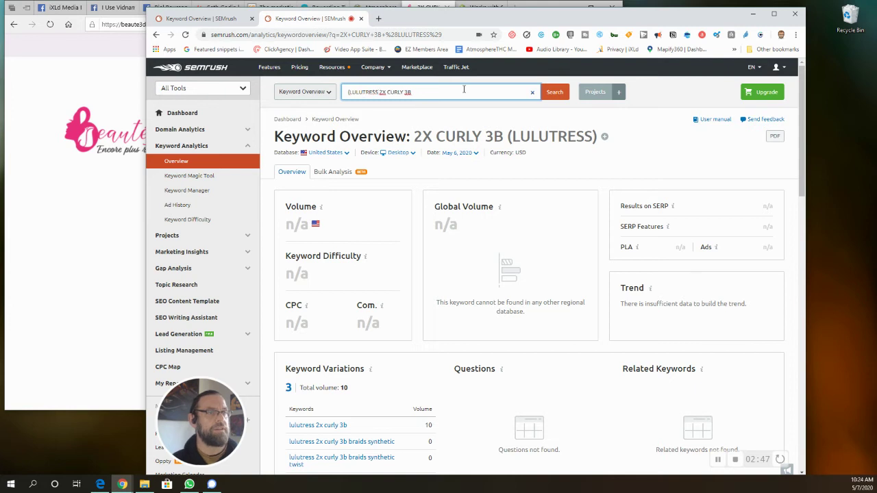
pyautogui.press('BackSpace')
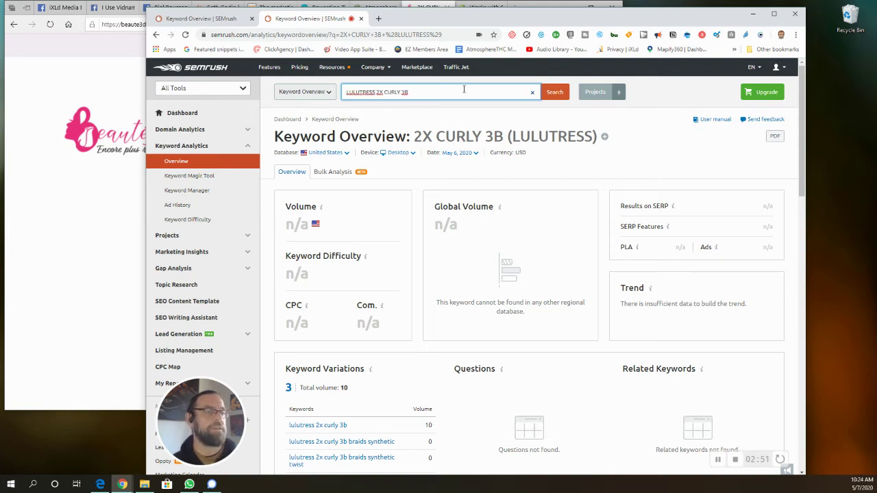
pyautogui.scroll(-1, 567, 305)
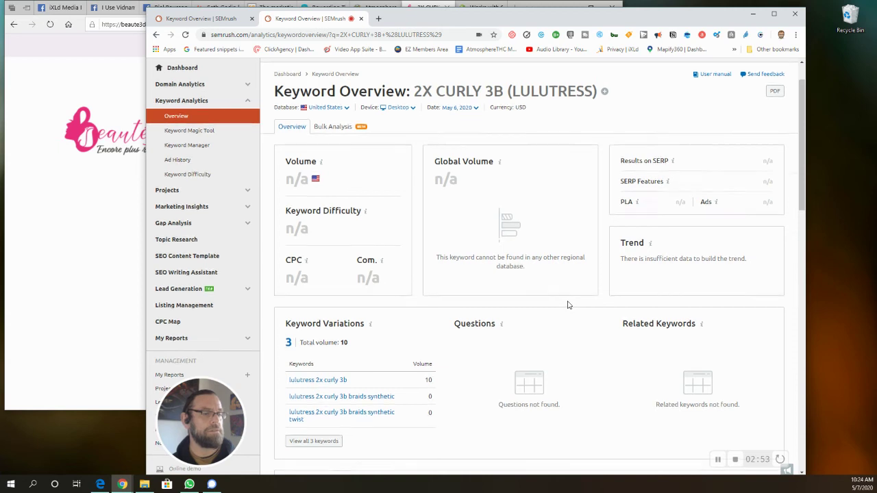
pyautogui.scroll(1, 567, 303)
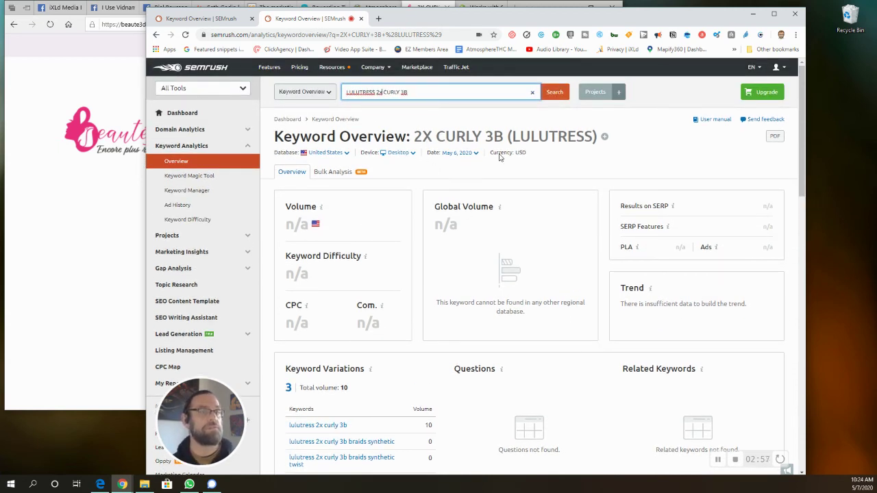
pyautogui.click(552, 93)
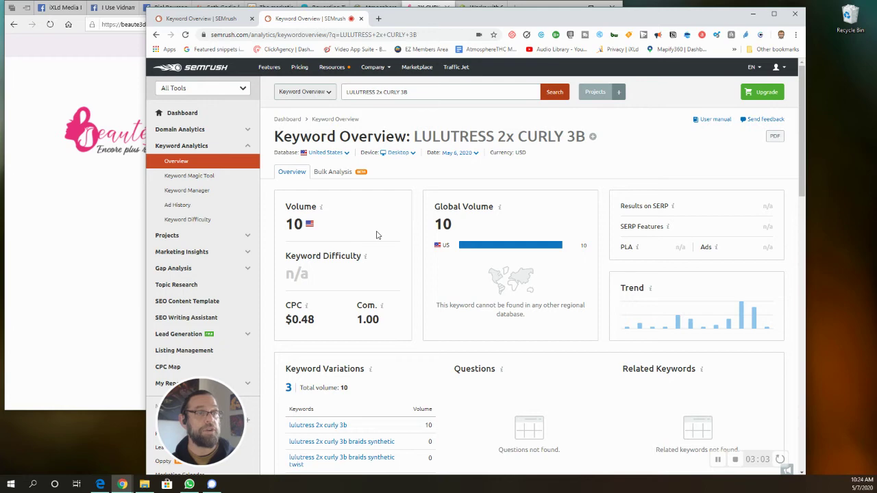
# - Check the overview's volume 10 and CPC $0.48, then bring the product page forward
pyautogui.moveTo(414, 137); pyautogui.dragTo(578, 137)
pyautogui.scroll(-2, 451, 235)
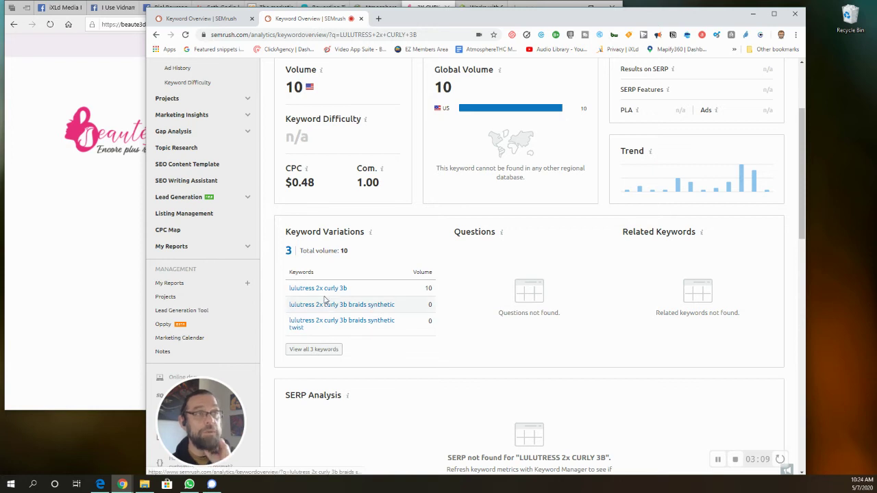
pyautogui.click(109, 276)
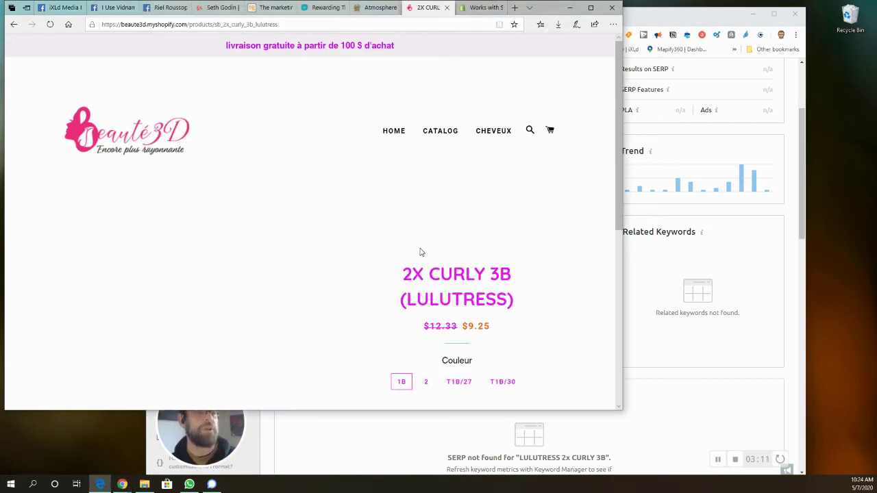
# - Compare the product title with its sb_2x_curly_3b_lulutress URL slug, then return to SEMrush
pyautogui.moveTo(407, 276); pyautogui.dragTo(498, 307)
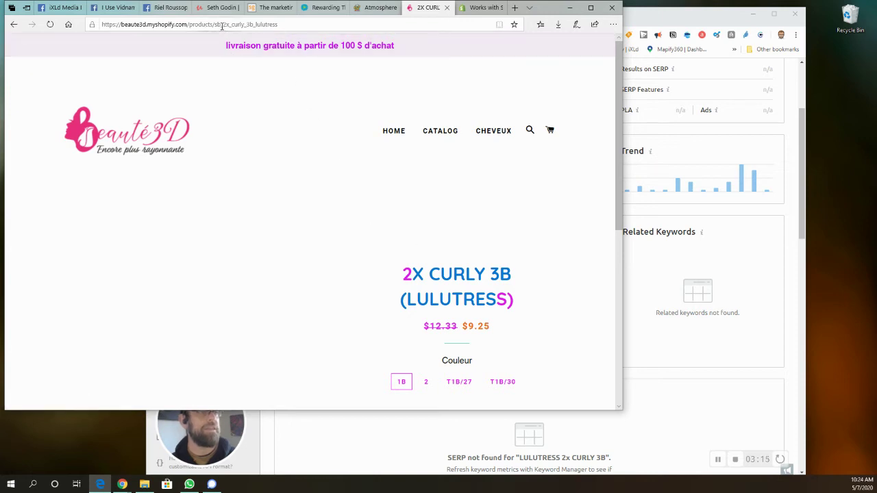
pyautogui.moveTo(214, 25); pyautogui.dragTo(281, 25)
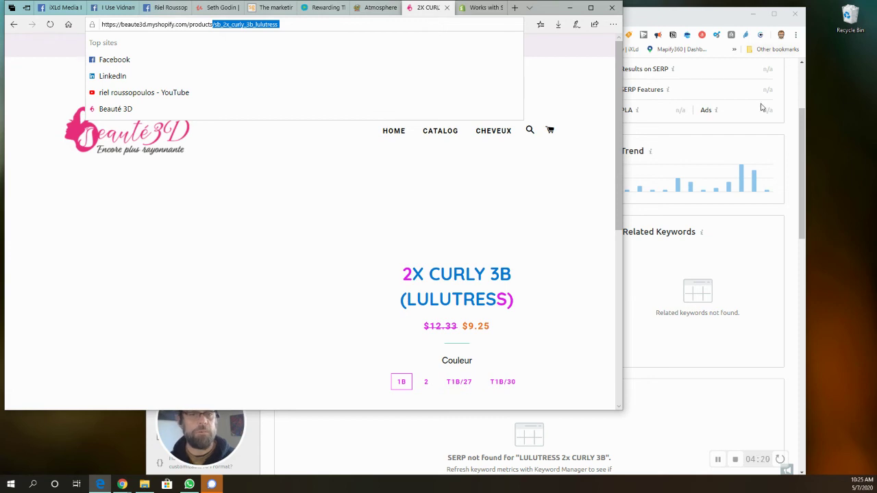
pyautogui.click(800, 180)
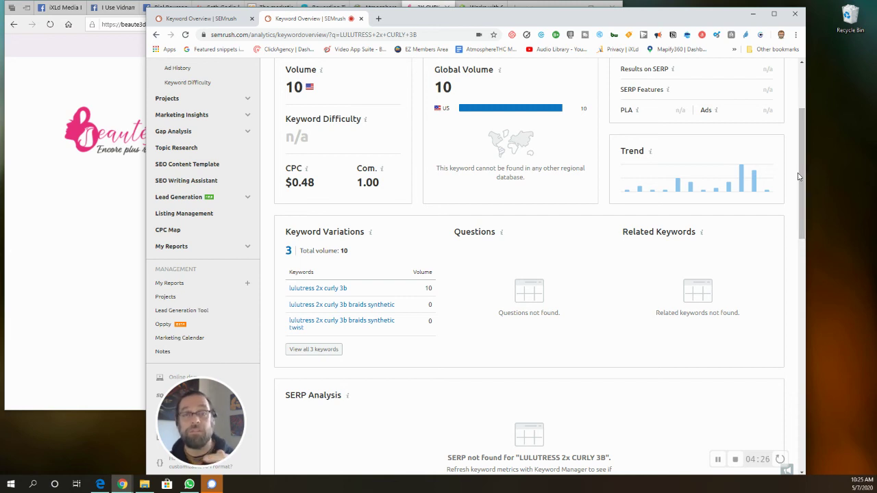
pyautogui.scroll(3, 736, 71)
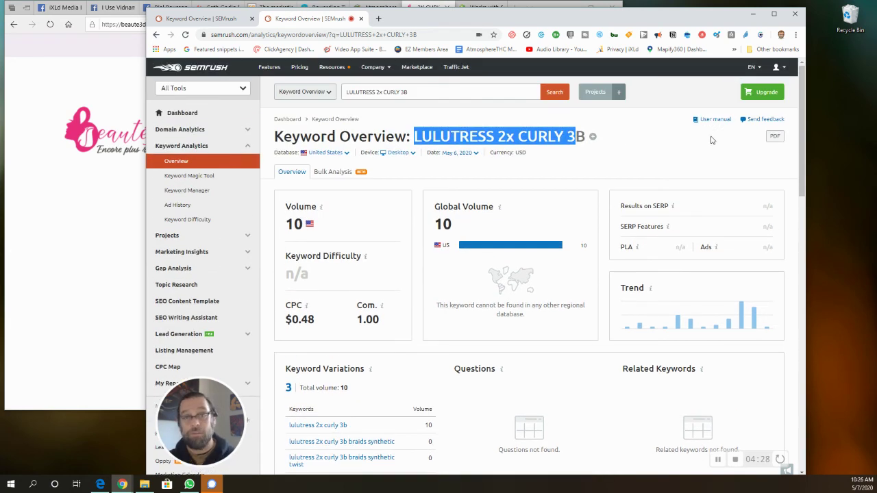